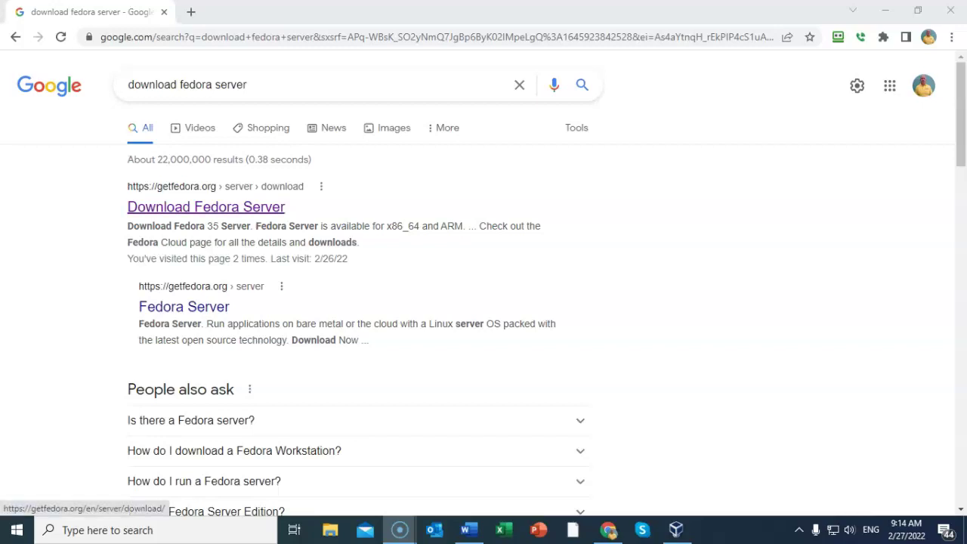
Step: Open the 'Download Fedora Server' page on getfedora.org from the search results
click(205, 206)
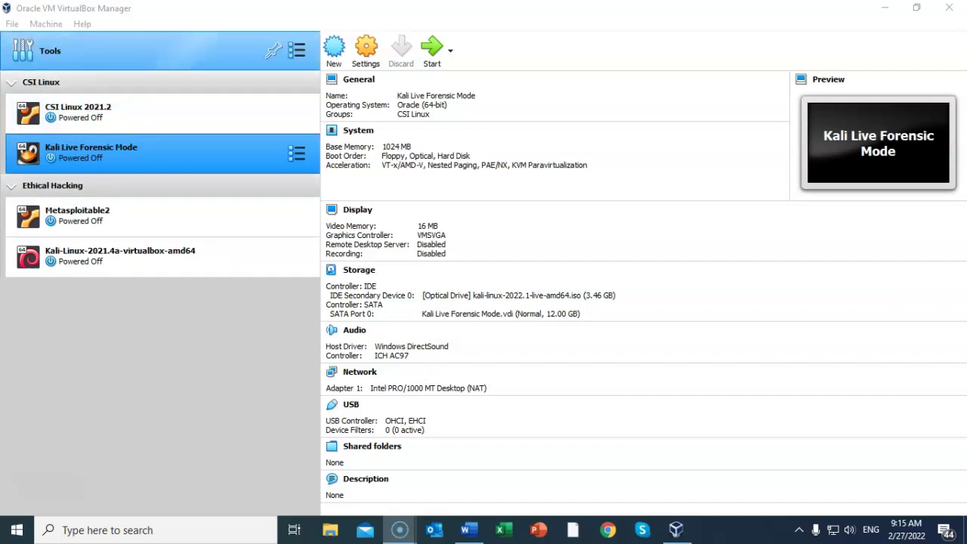
Step: Create a VM named 'Fedora Server', Linux Fedora (64-bit), 1024 MB memory, with a new hard disk
click(46, 23)
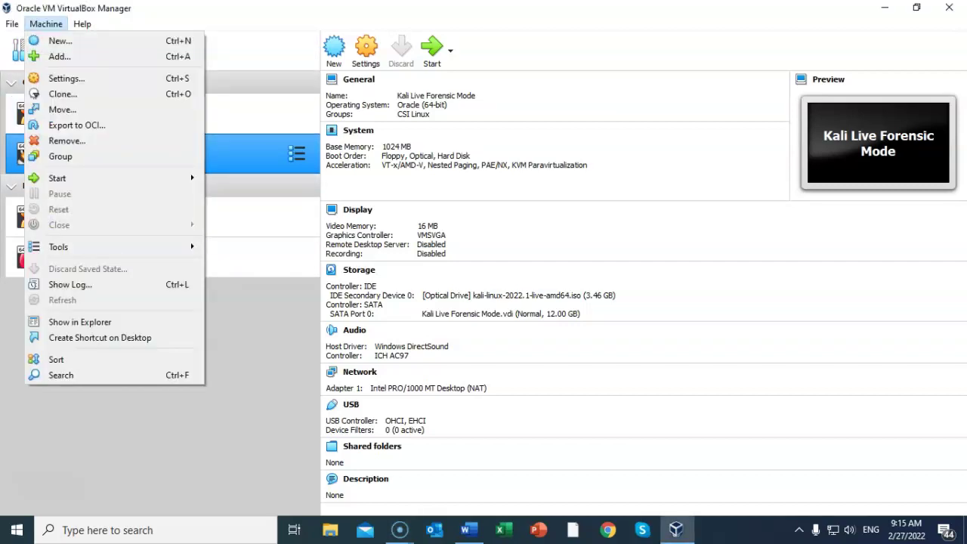
click(60, 41)
text(Fedora Server)
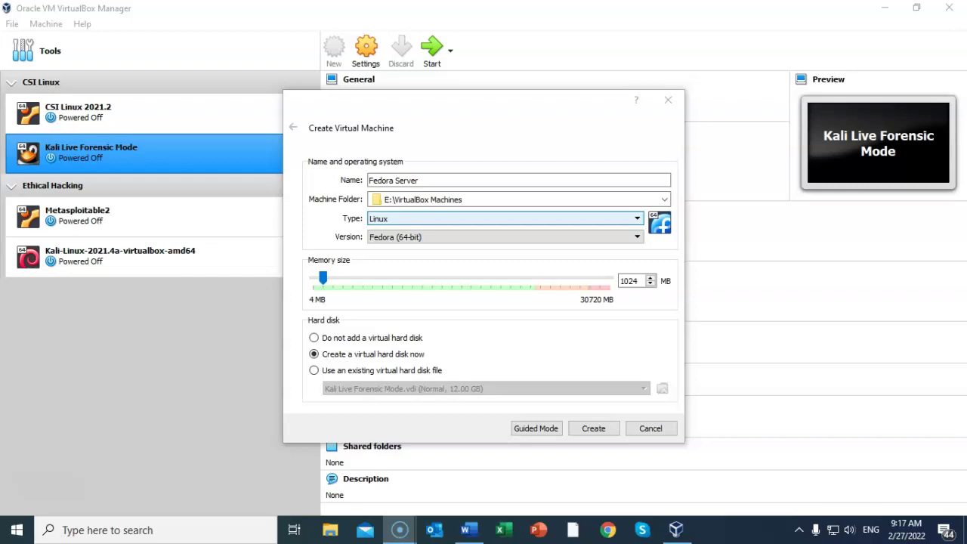
key(Tab)
key(alt+Down)
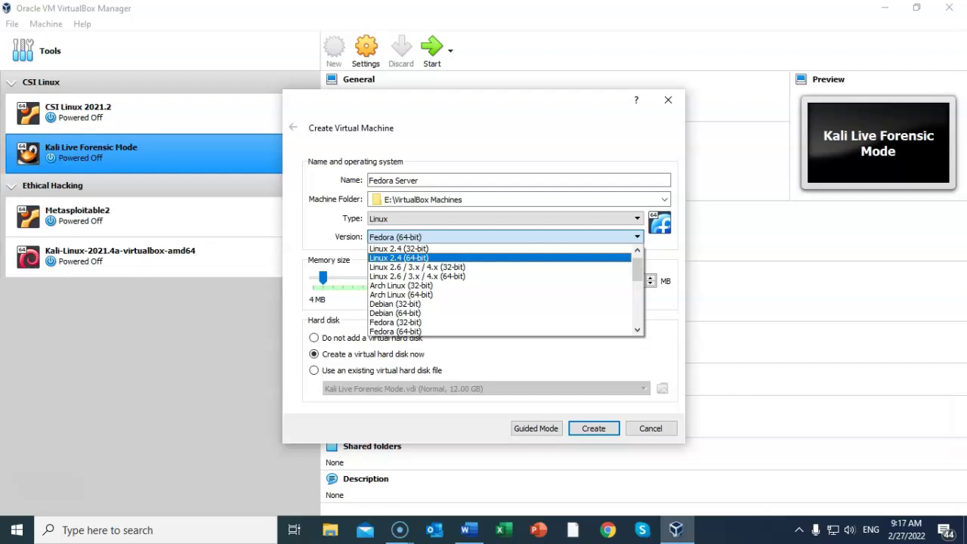
click(423, 331)
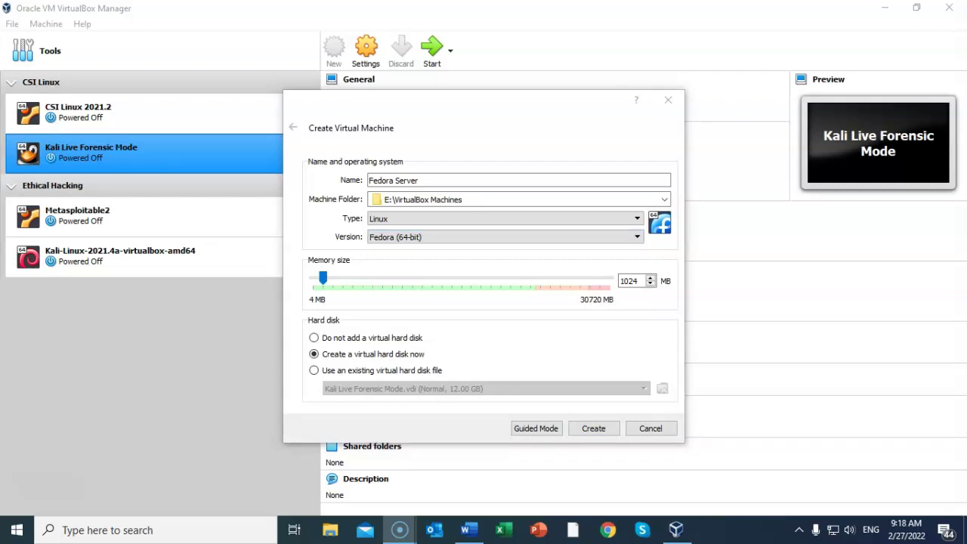
click(592, 429)
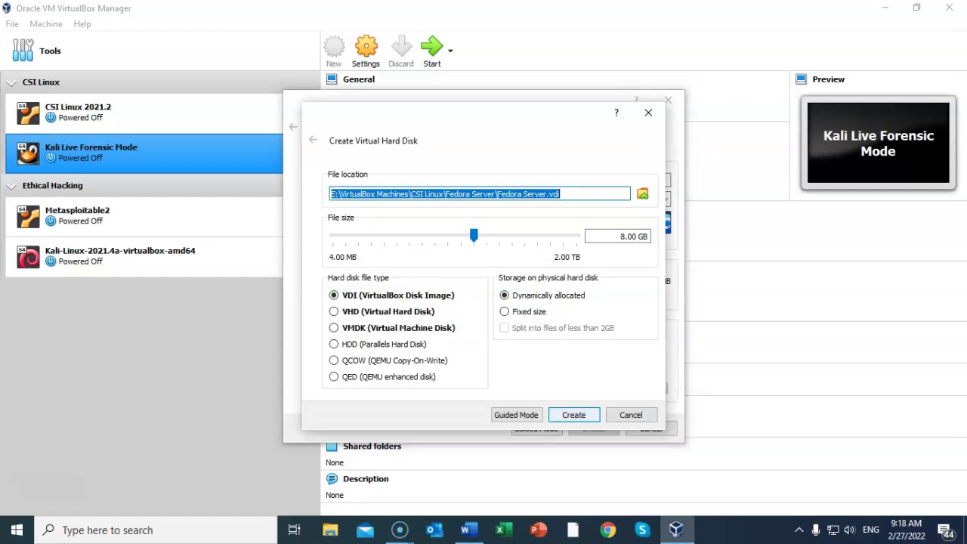
Step: Accept the 8 GB VDI disk and start the Fedora Server machine
key(Return)
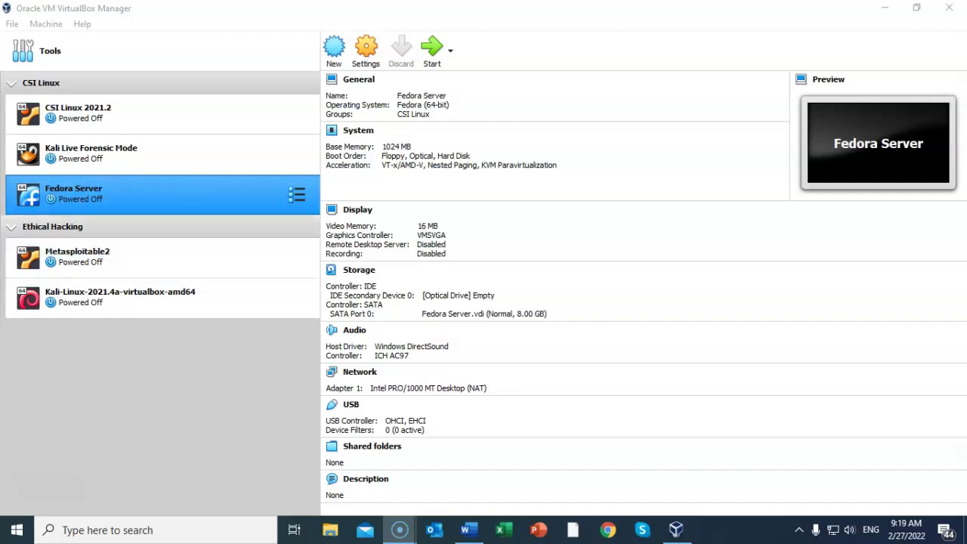
click(432, 51)
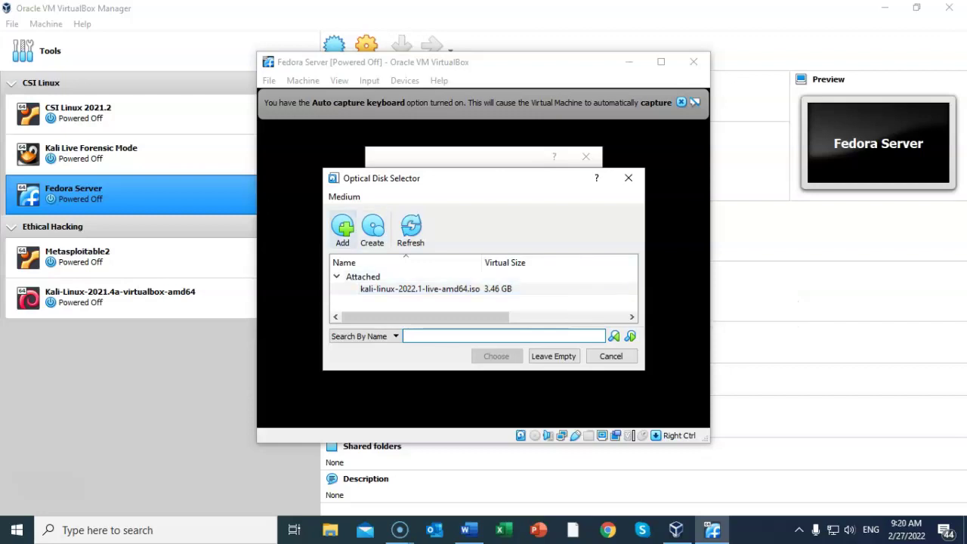
Step: Add Fedora-Server-dvd-x86_64-35-1.2.iso as the start-up disk and boot the VM from it
click(343, 229)
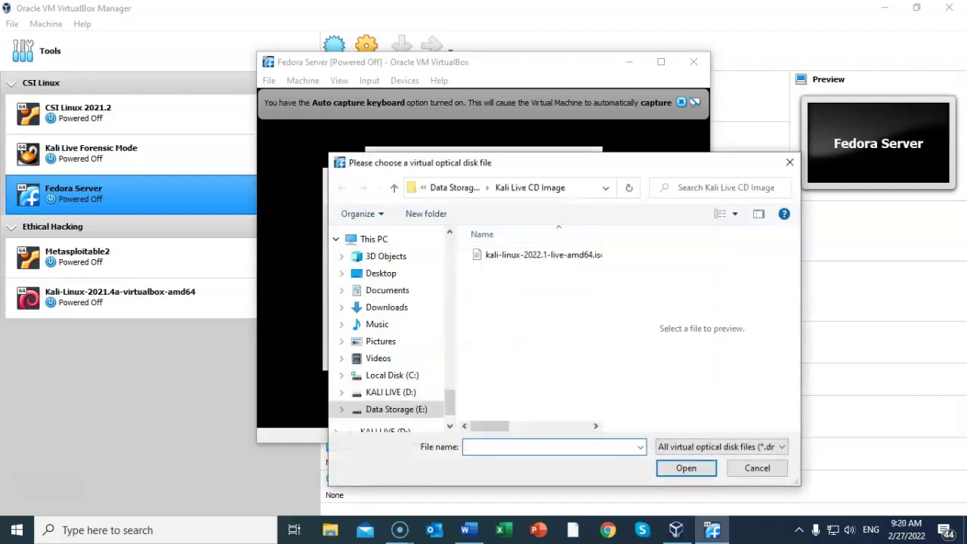
scroll(389, 325, down, 1)
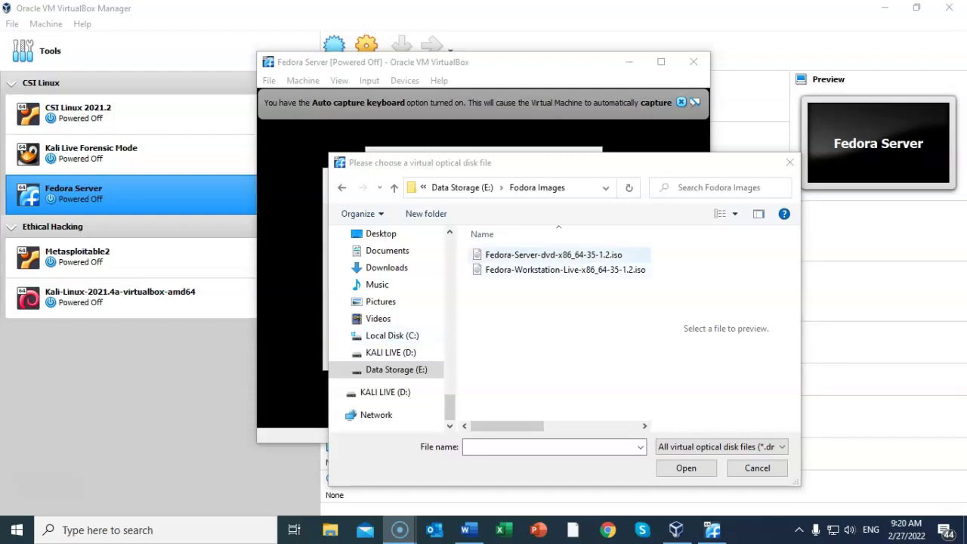
double_click(554, 255)
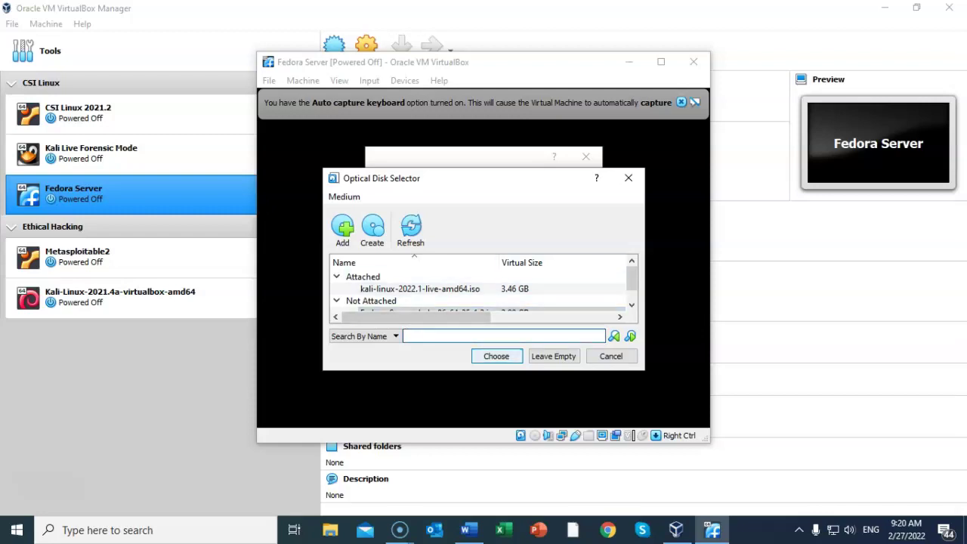
click(496, 356)
click(496, 356)
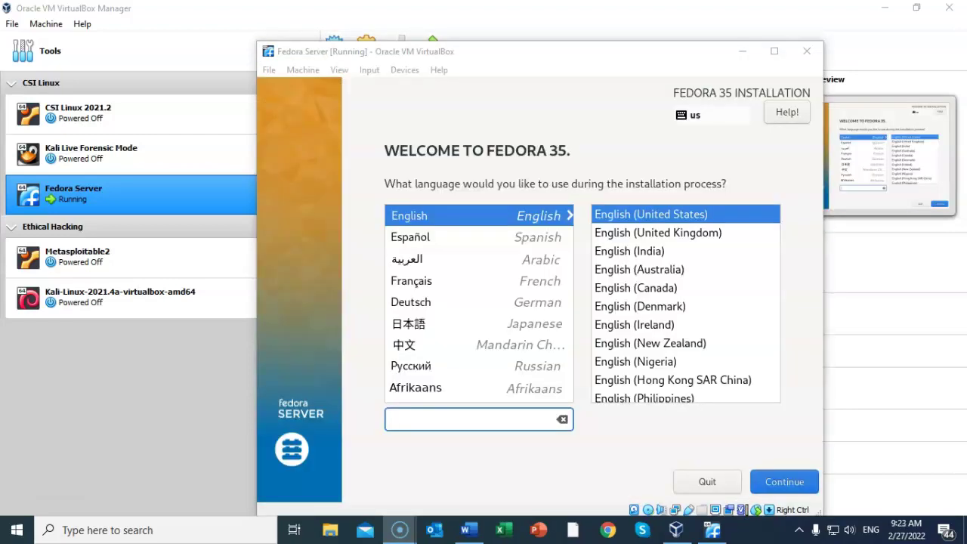
Step: Maximize the VM window, accept automatic partitioning on the 8 GiB disk, and reach Root Account
click(774, 51)
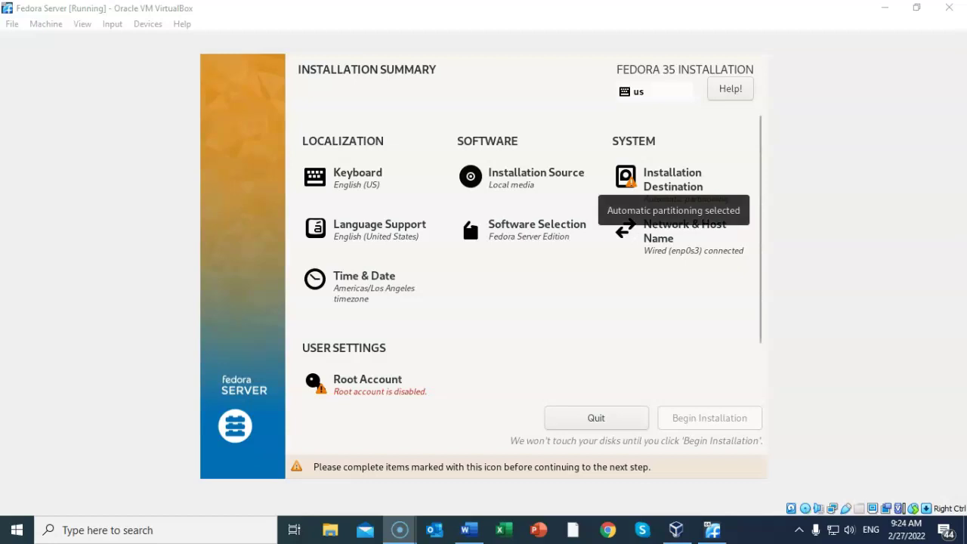
click(672, 180)
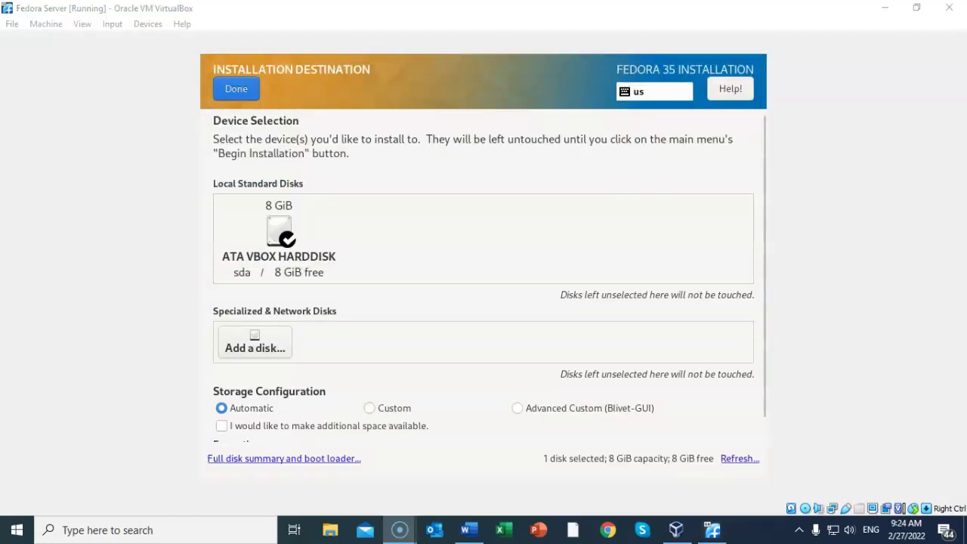
scroll(489, 277, down, 1)
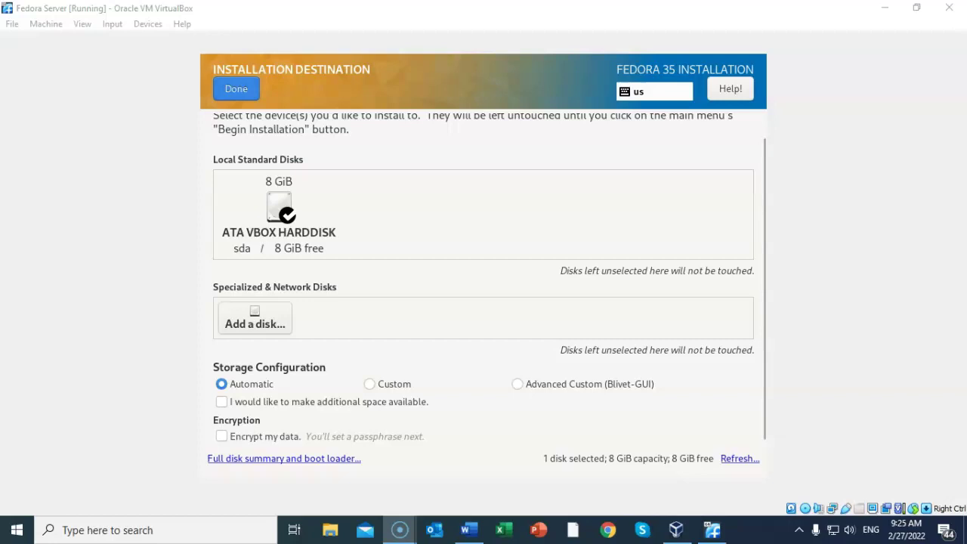
click(236, 89)
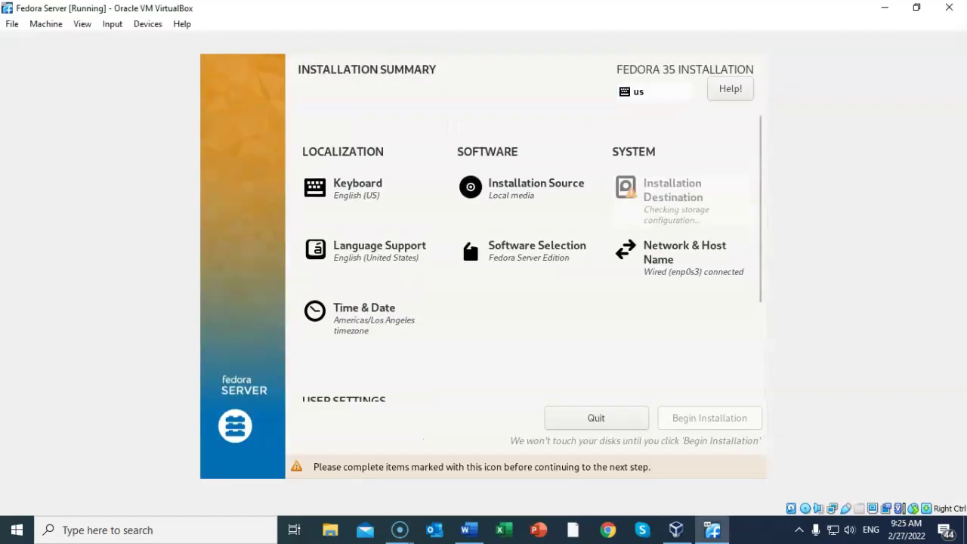
scroll(532, 269, down, 2)
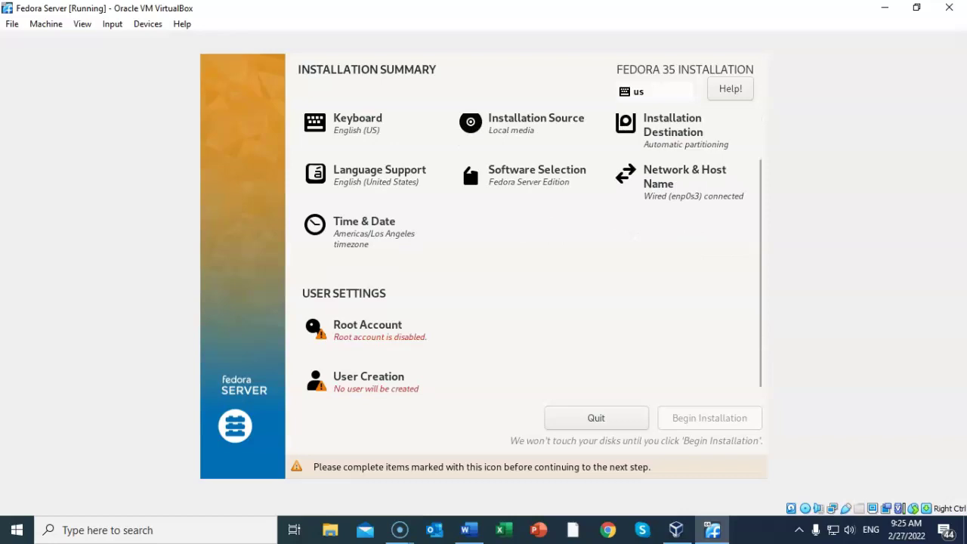
click(368, 328)
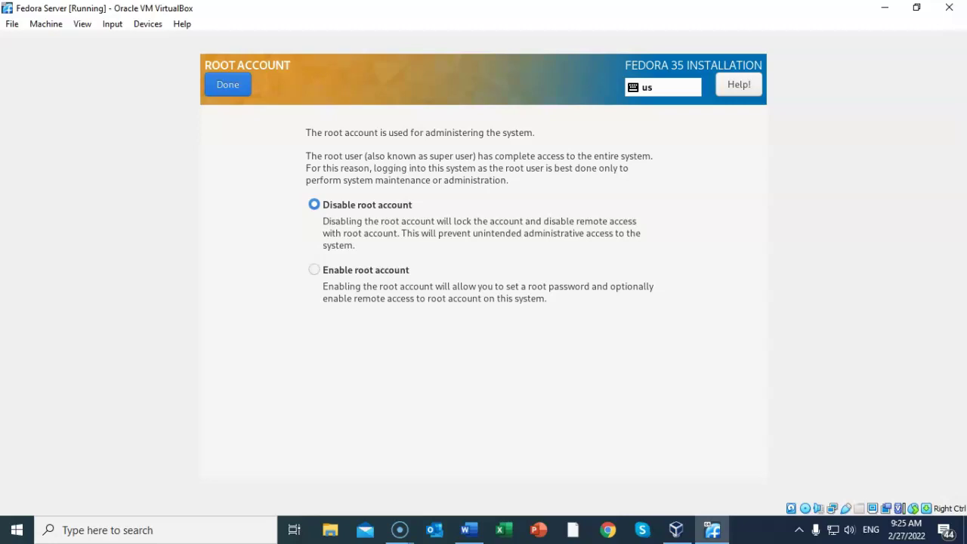
Step: Enable root with password SSH login, accept the weak password, and begin the installation
click(314, 270)
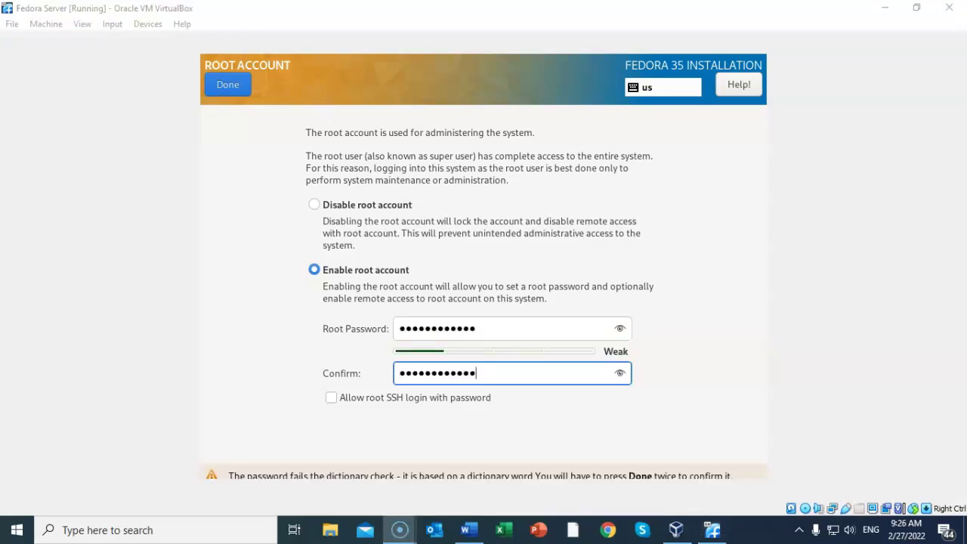
click(331, 397)
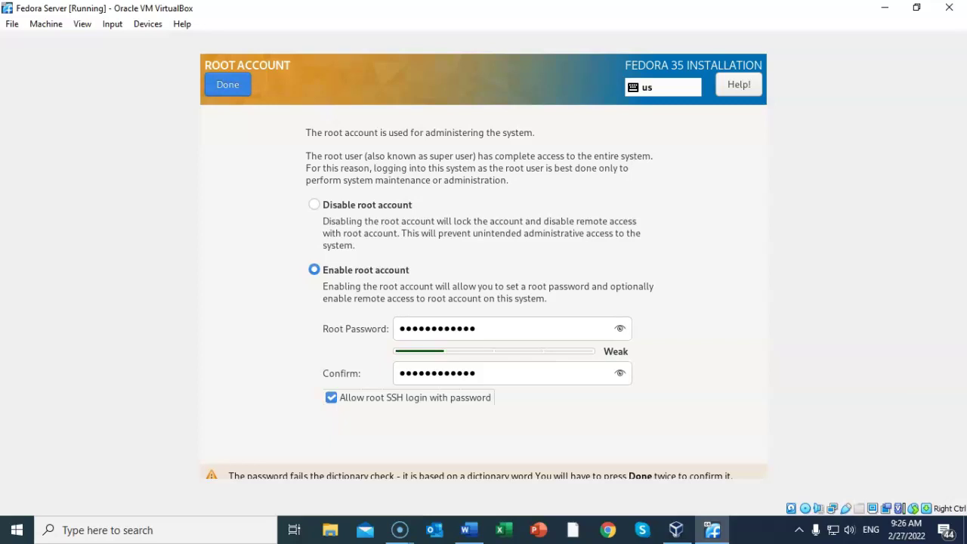
click(227, 84)
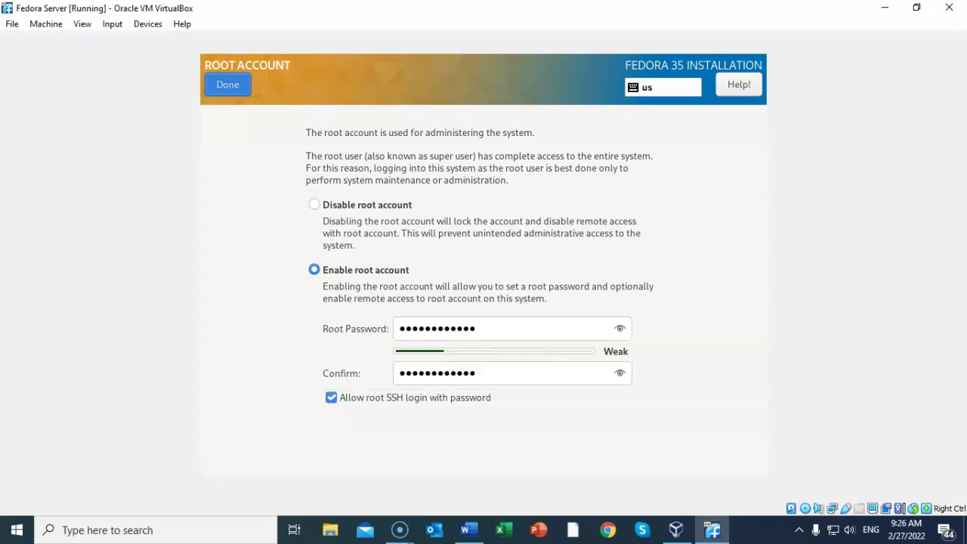
click(227, 83)
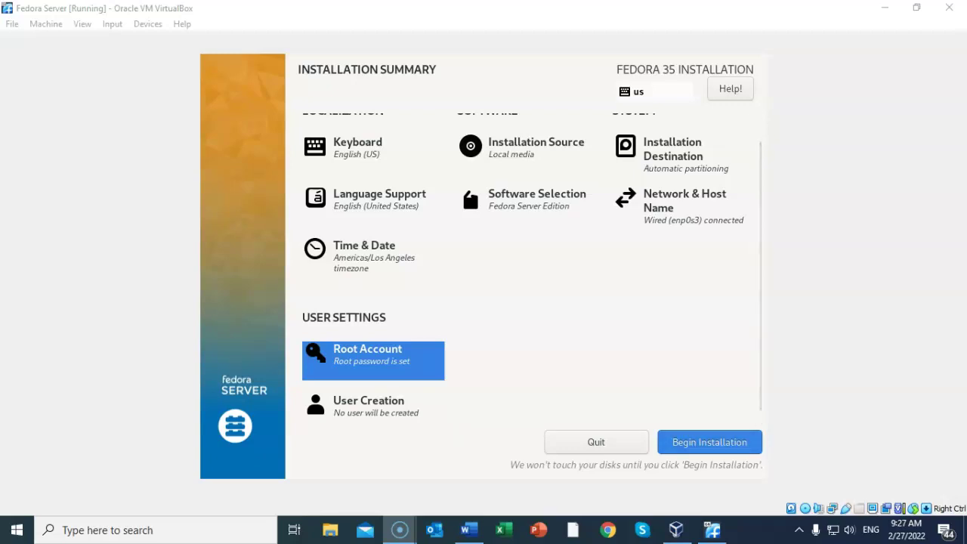
click(709, 443)
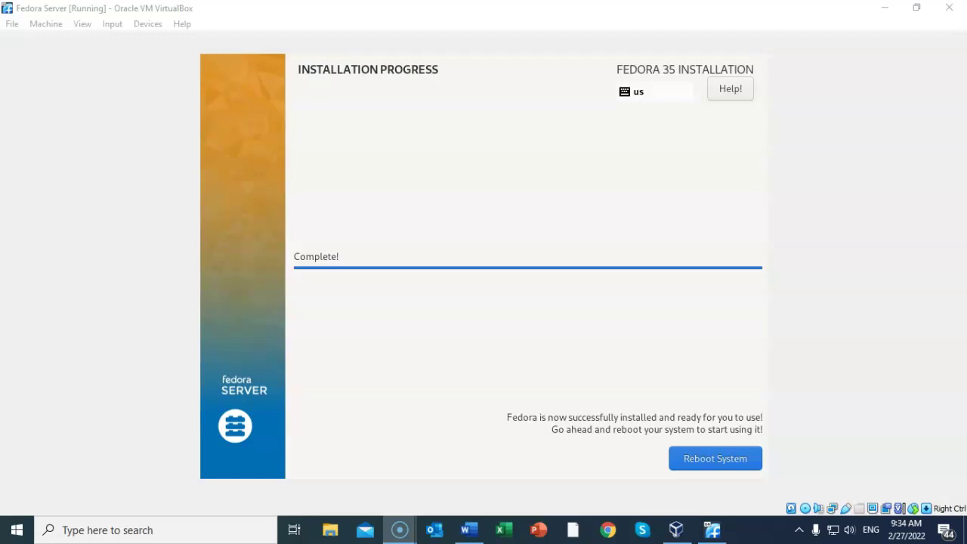
Step: Show the VM's Devices > Optical Drives list with the Fedora Server ISO mounted
click(155, 9)
click(148, 23)
mouse_move(178, 41)
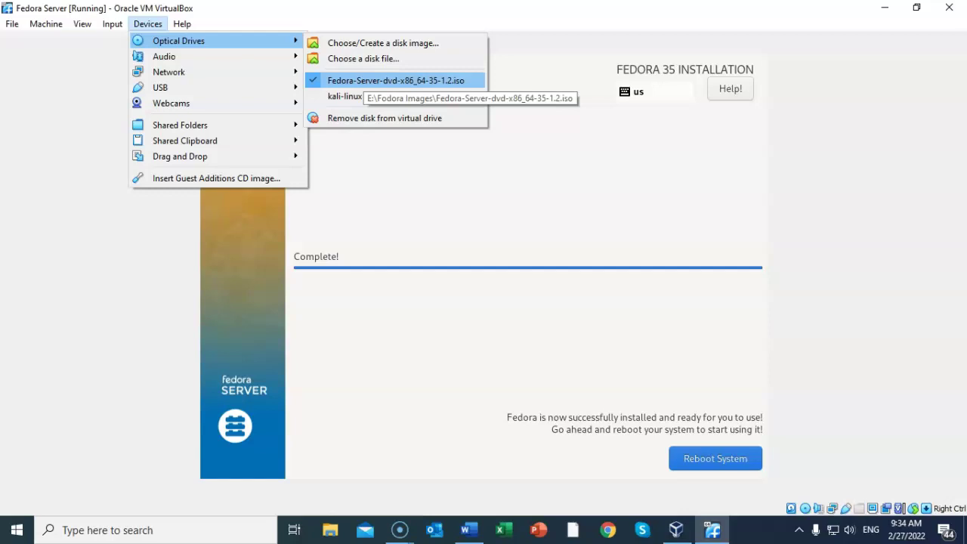
Step: Eject the Fedora-Server ISO from the optical drive using Force Unmount
click(395, 81)
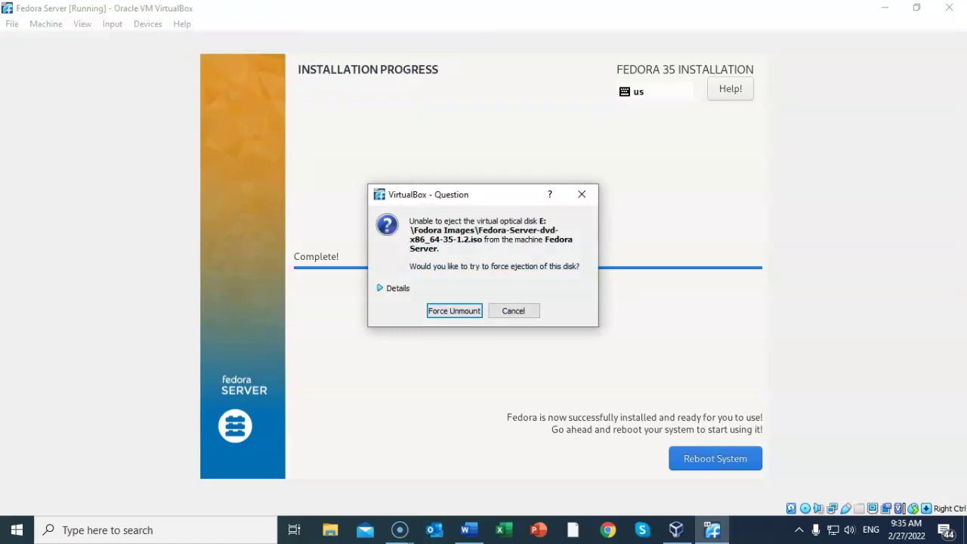
key(Return)
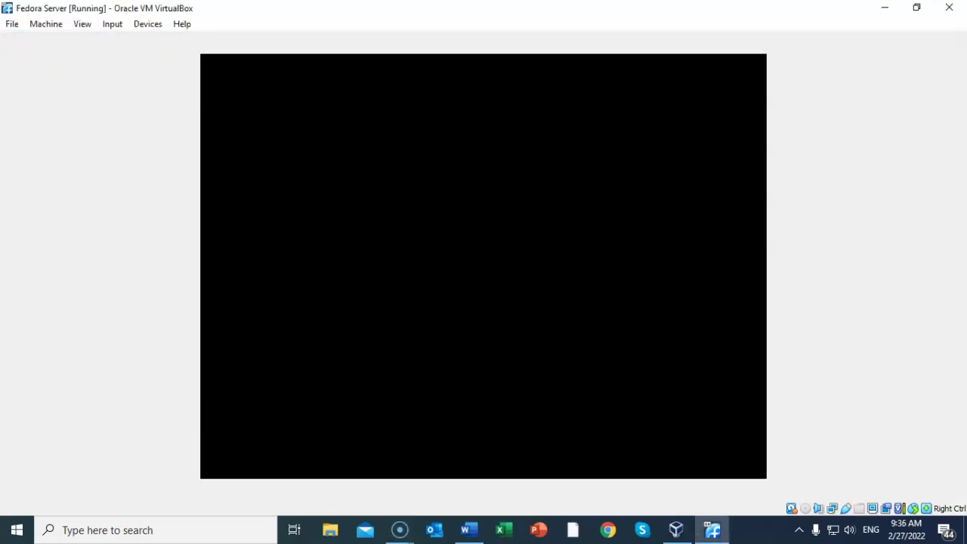
Step: Reset the VM and log in as root at the fedora console prompt
click(45, 23)
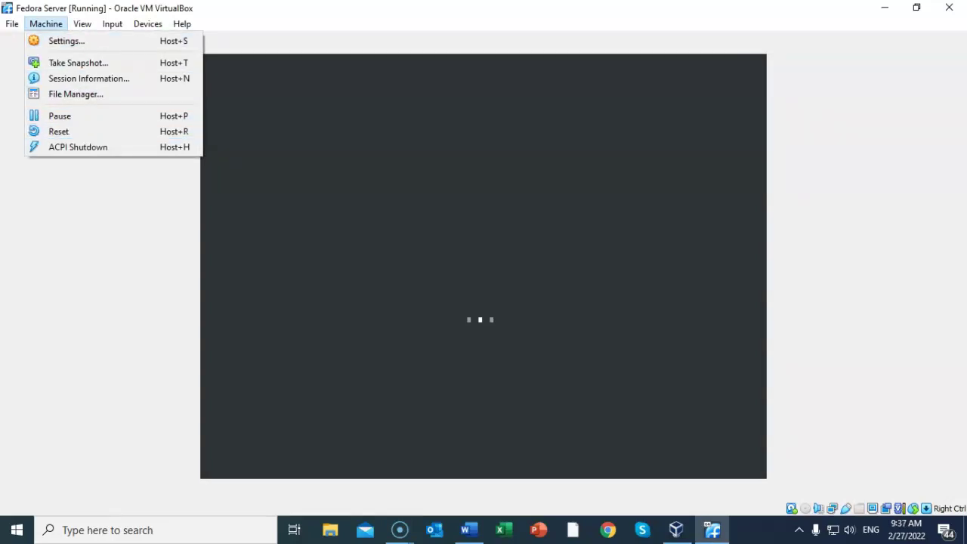
key(Escape)
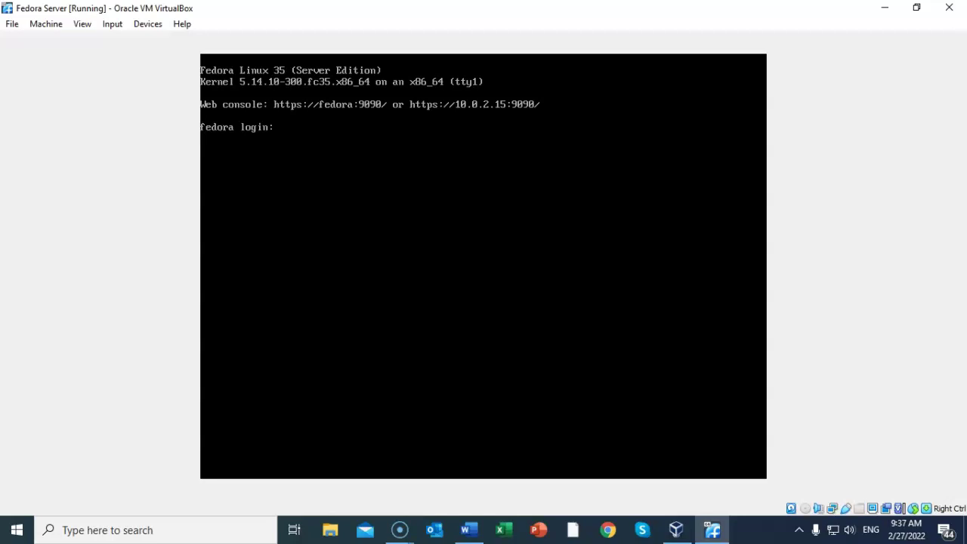
text(oot)
key(Return)
key(Return)
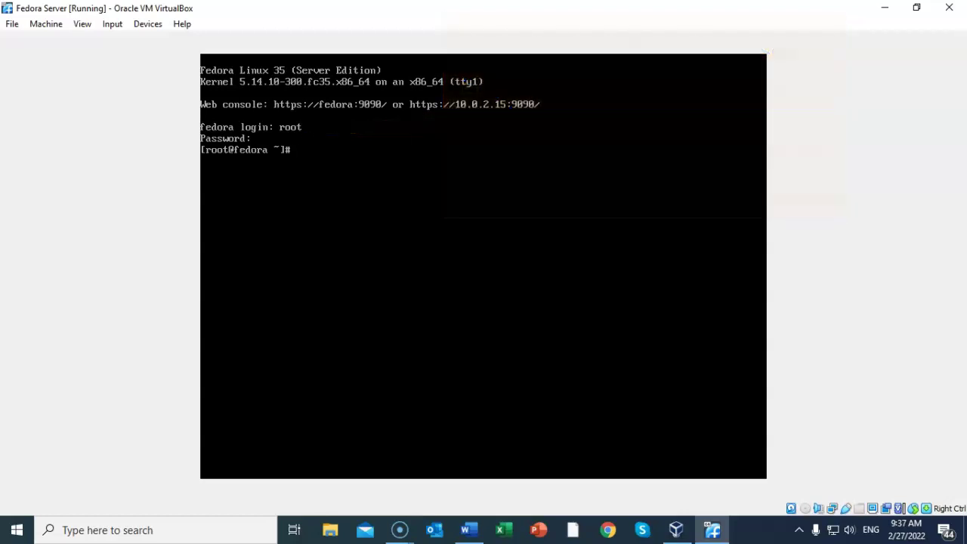
Step: Run dnf update, accept the 448 M transaction, then reboot the Fedora VM
text(dnf update)
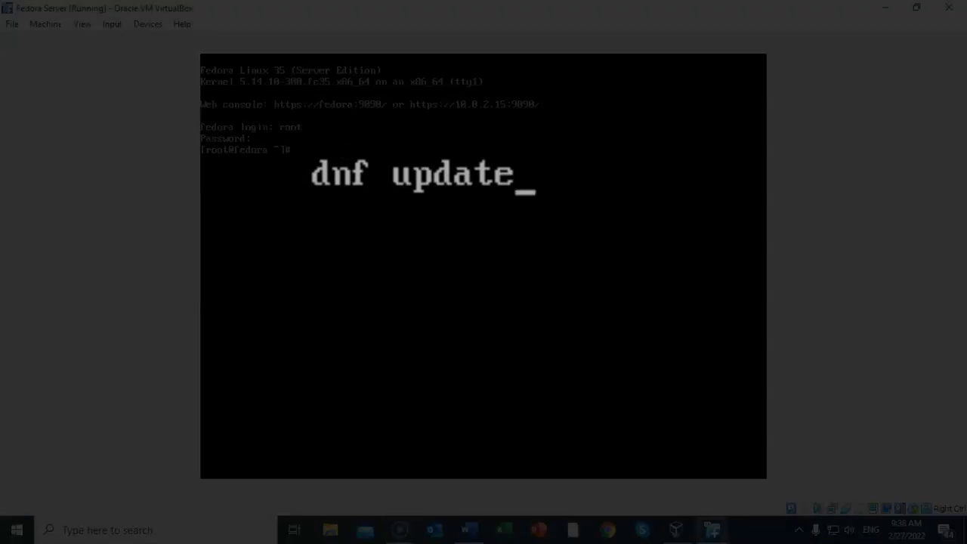
text(dnf update)
key(Return)
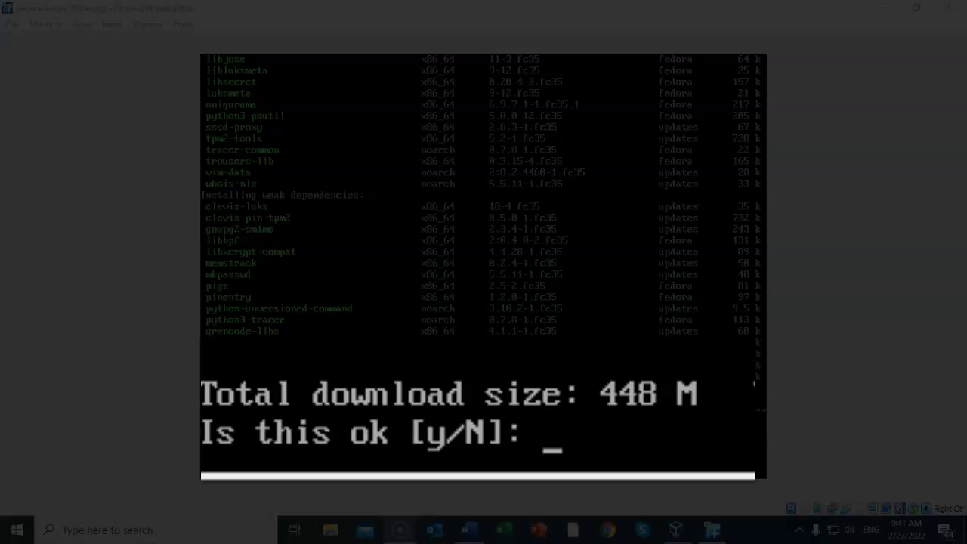
key(alt+Tab)
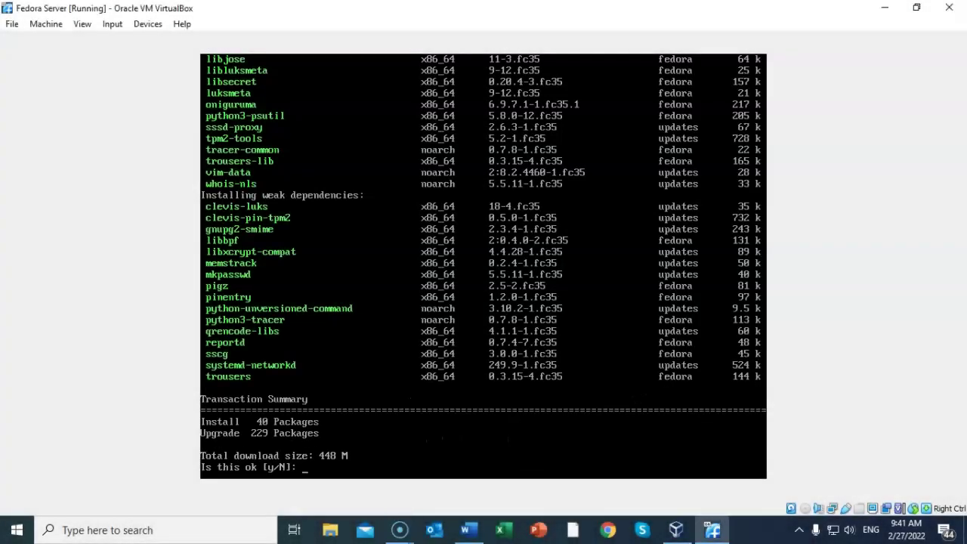
text(y)
key(Return)
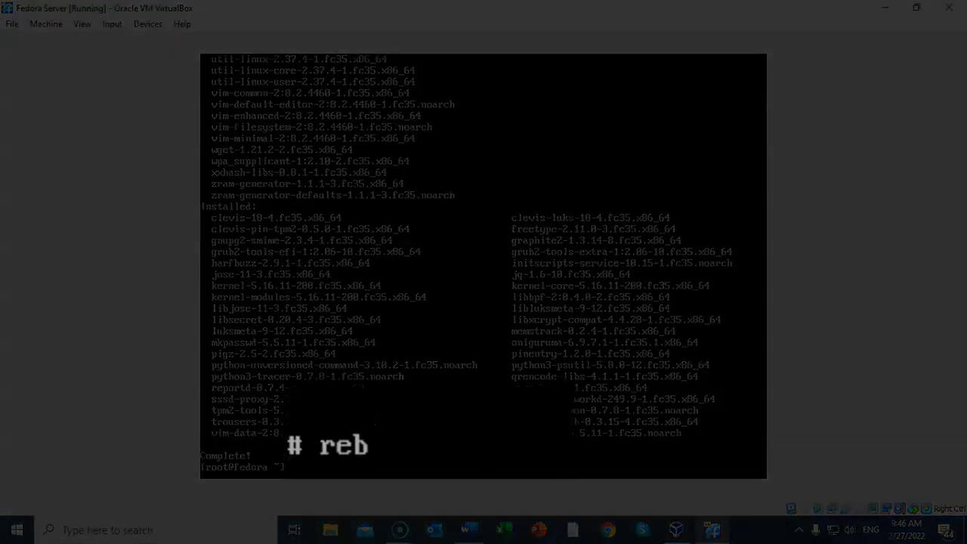
text(t)
key(Return)
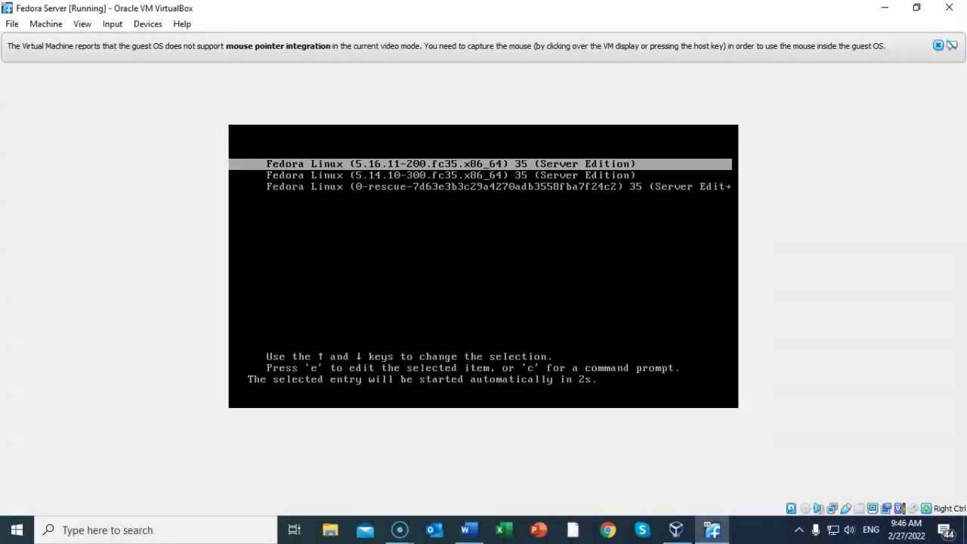
Step: Boot the 5.16.11 kernel entry from GRUB and enter root as the login name
key(Return)
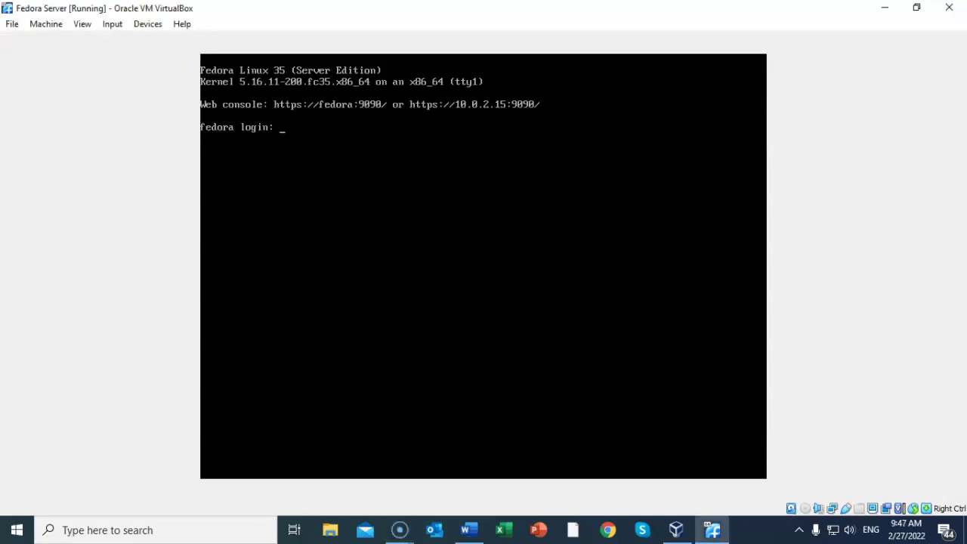
text(root)
key(Return)
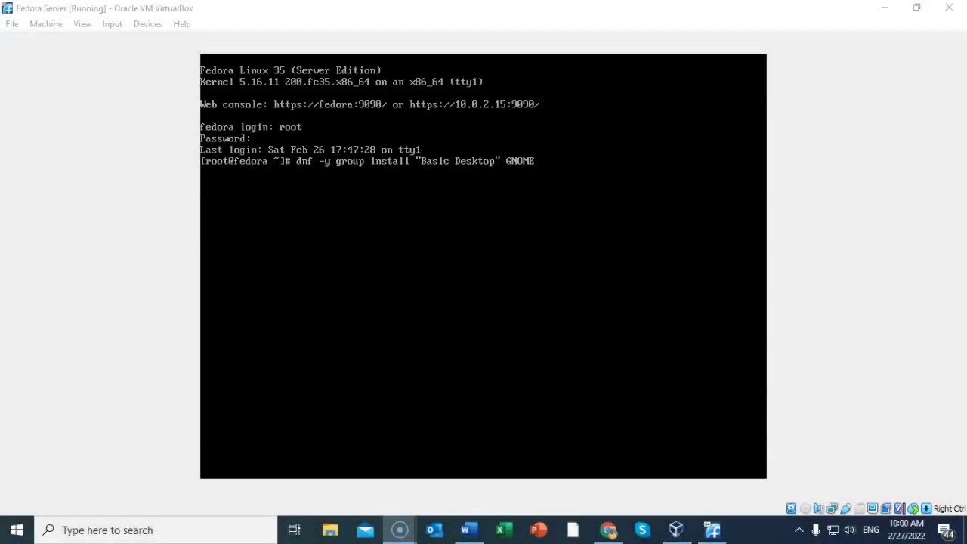
Step: Run the Basic Desktop and GNOME group install, then clear cached packages with dnf clean packages
key(Return)
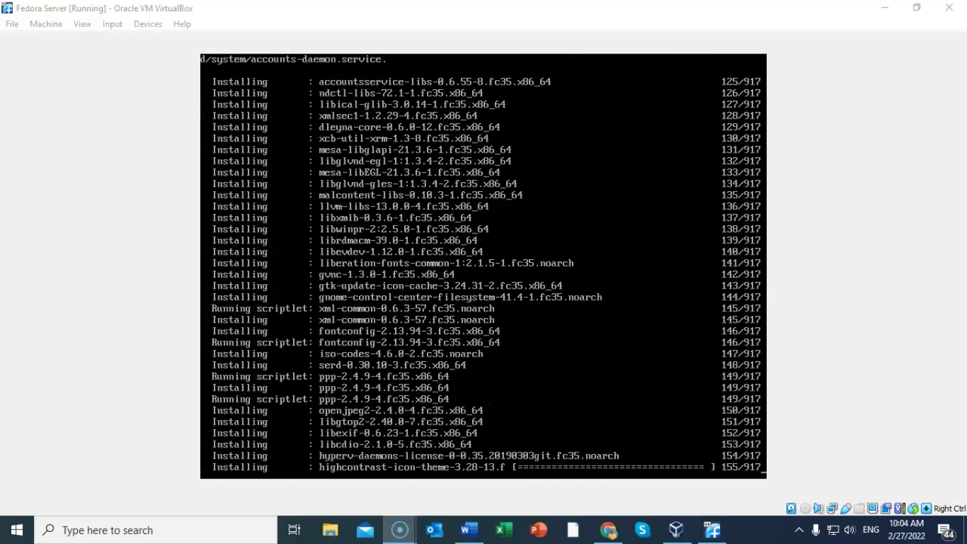
text(dnf clean packages)
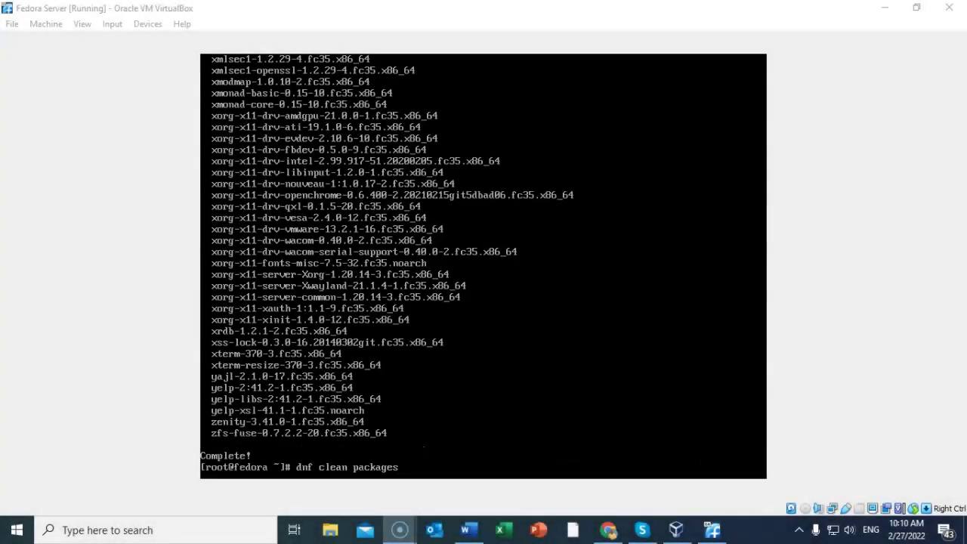
key(Return)
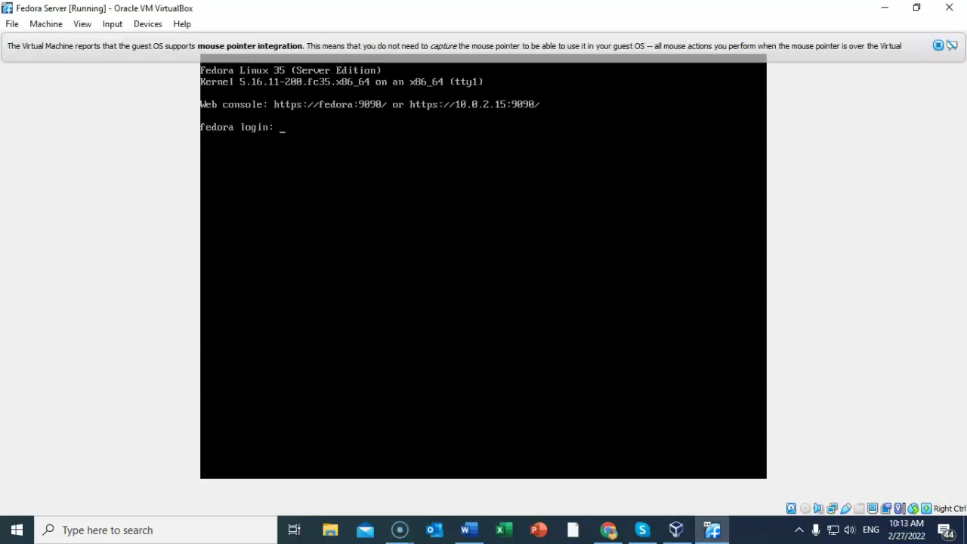
Step: Log in at the console as root and launch the graphical desktop with startx
text(root)
key(Return)
key(Return)
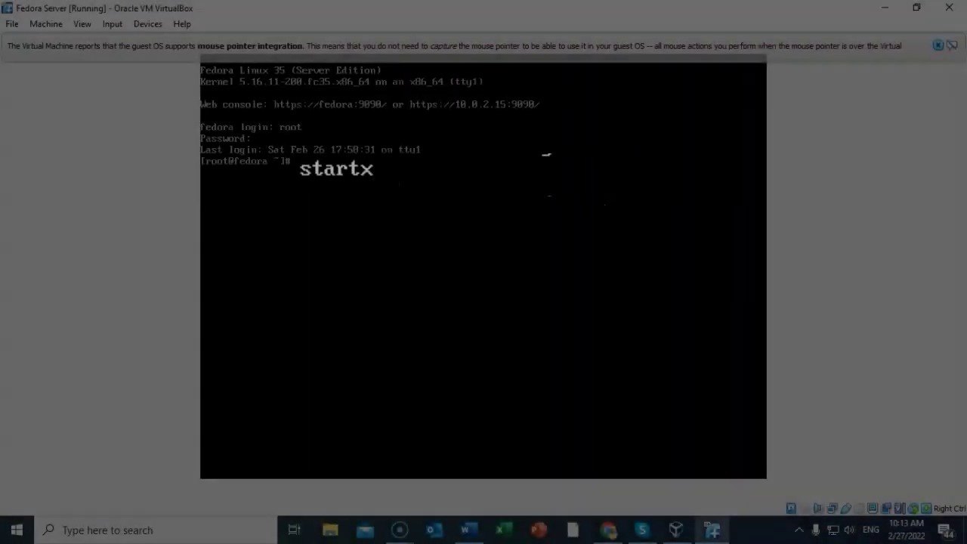
text(startx)
key(Return)
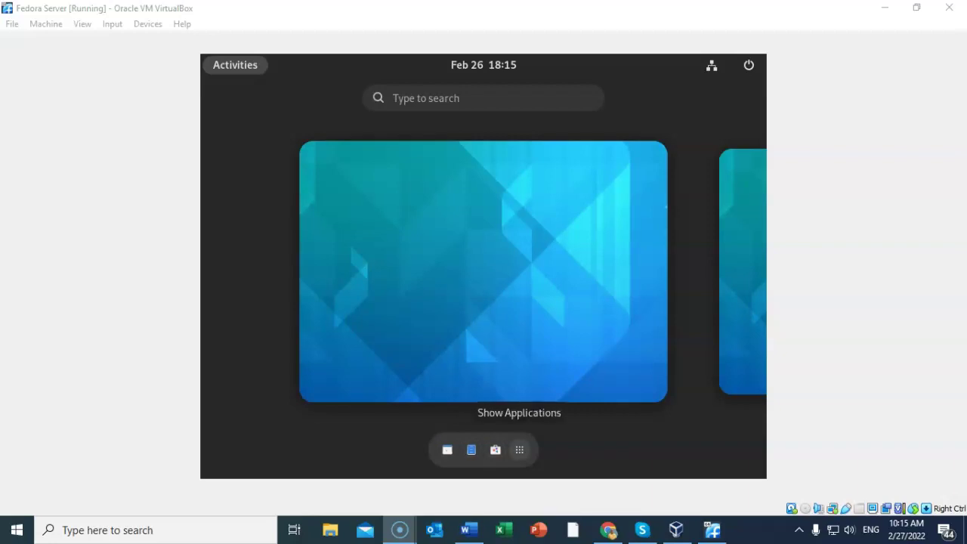
Step: Show the installed GNOME applications, refocus the VM window, and open the top-right system menu
click(518, 449)
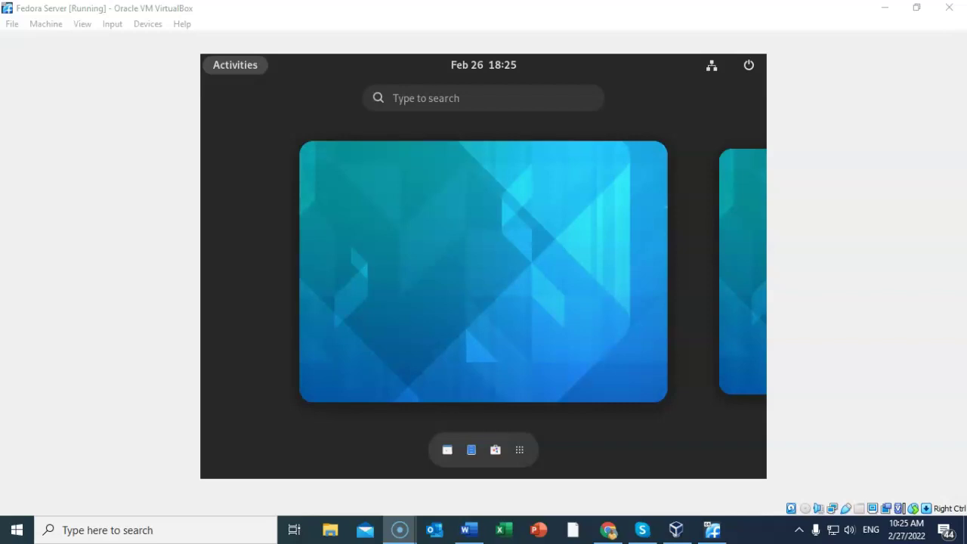
key(alt+Tab)
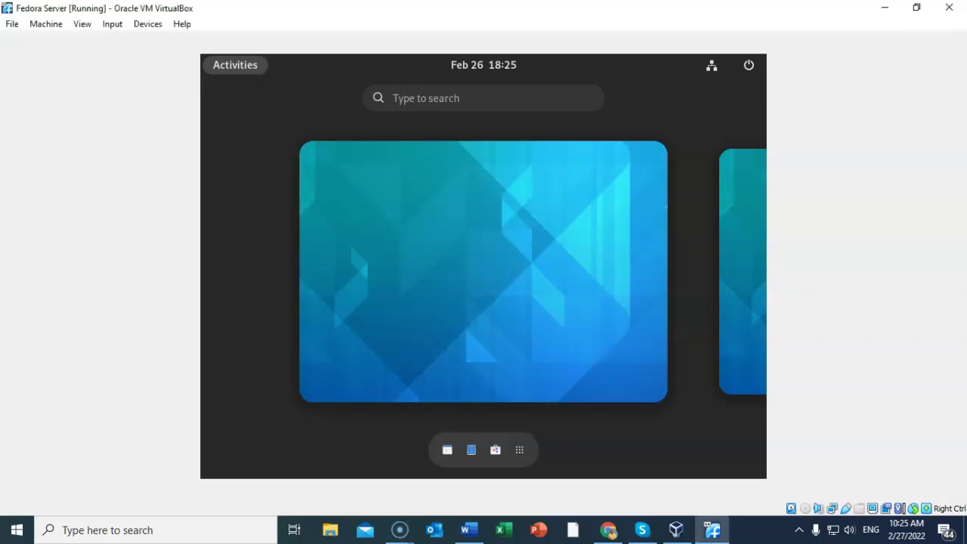
click(729, 65)
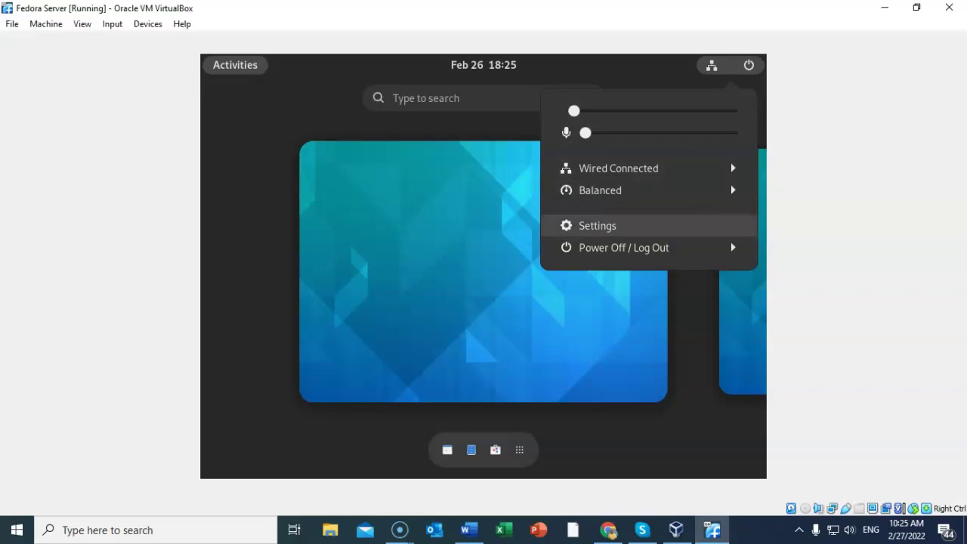
Step: In GNOME Settings, set the Power page's Screen Blank option to Never
click(598, 226)
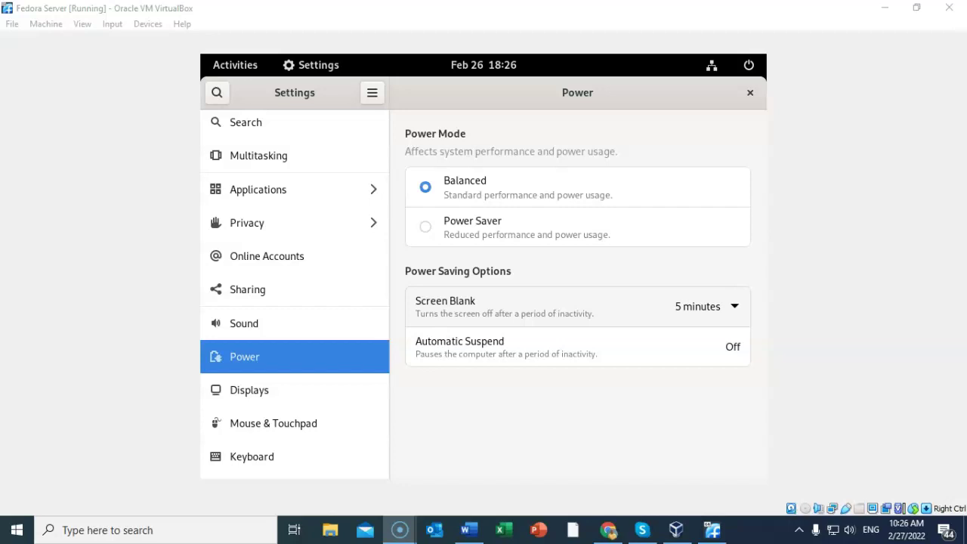
click(703, 306)
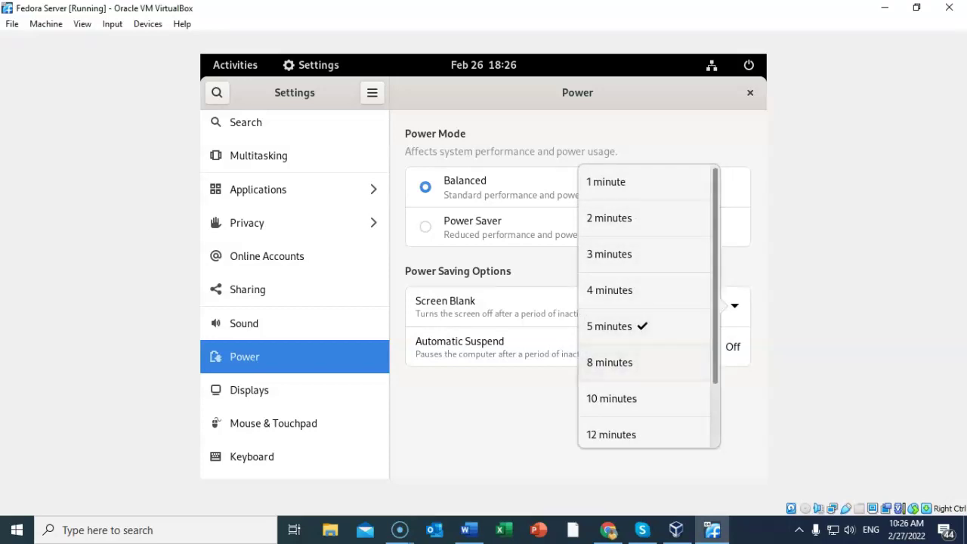
scroll(612, 362, down, 2)
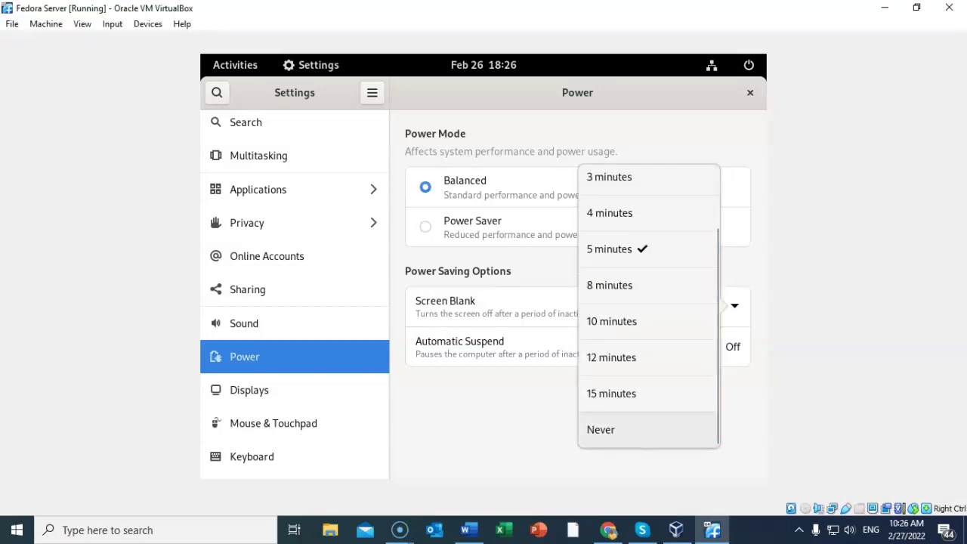
click(612, 430)
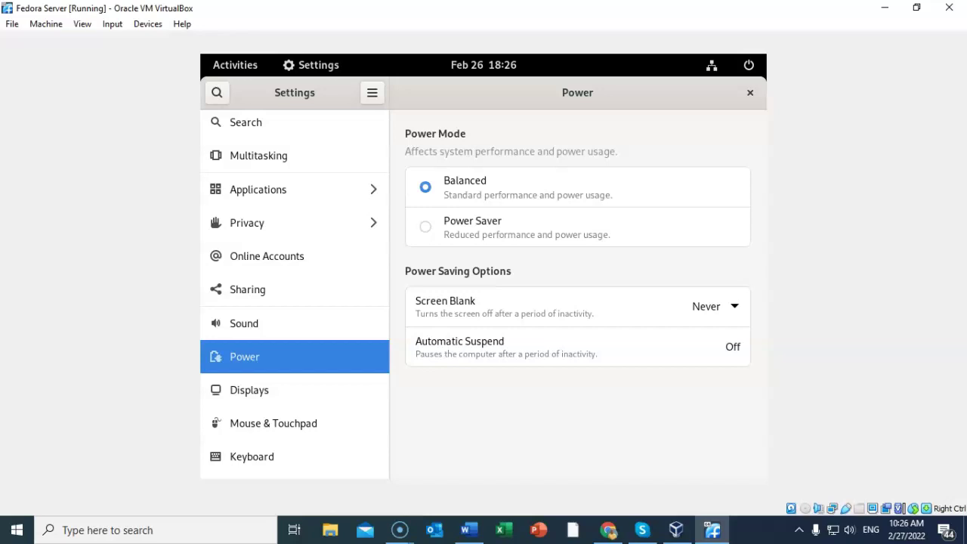
Step: Close Settings and restart Fedora through the system menu's Power Off / Log Out options
click(749, 92)
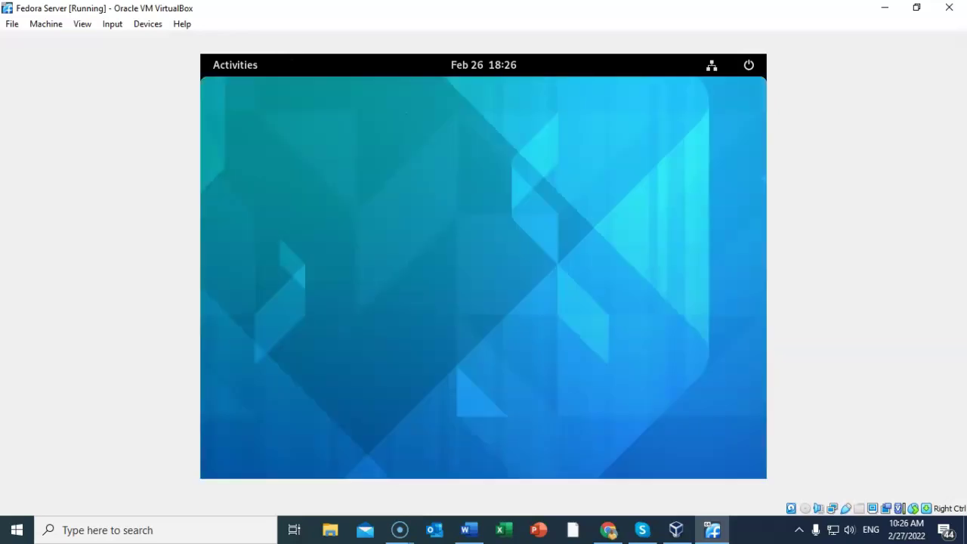
click(729, 65)
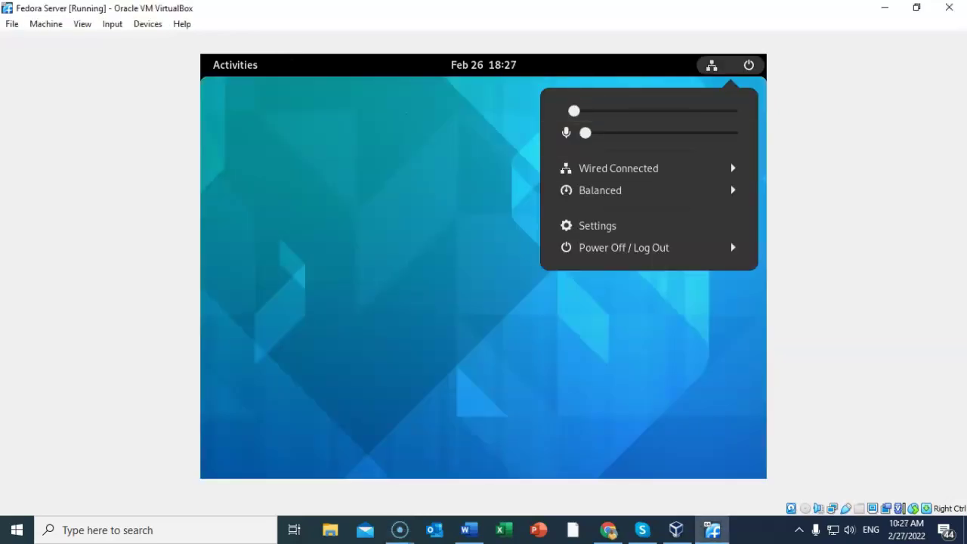
click(624, 248)
click(600, 292)
click(561, 361)
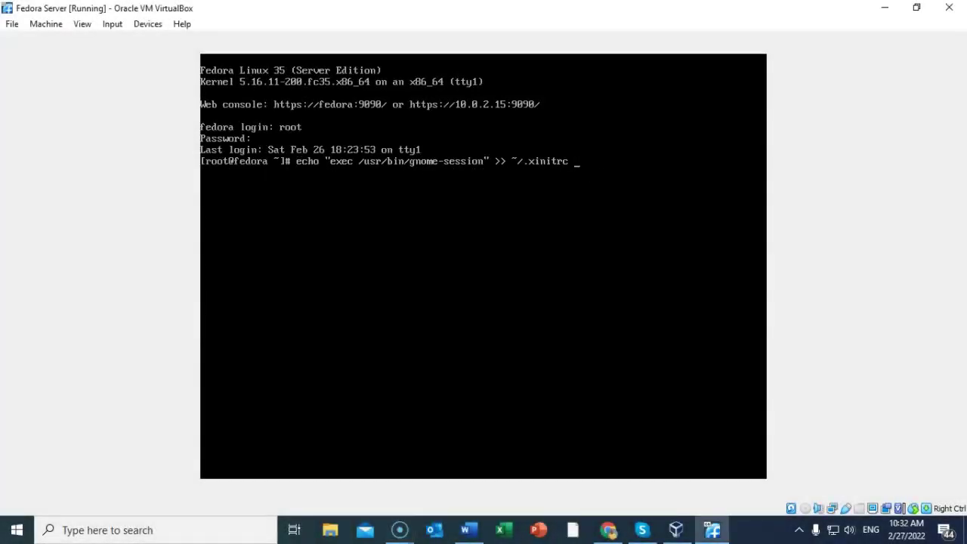
Step: Append exec /usr/bin/gnome-session to ~/.xinitrc and start GNOME with startx
key(Return)
text(startx)
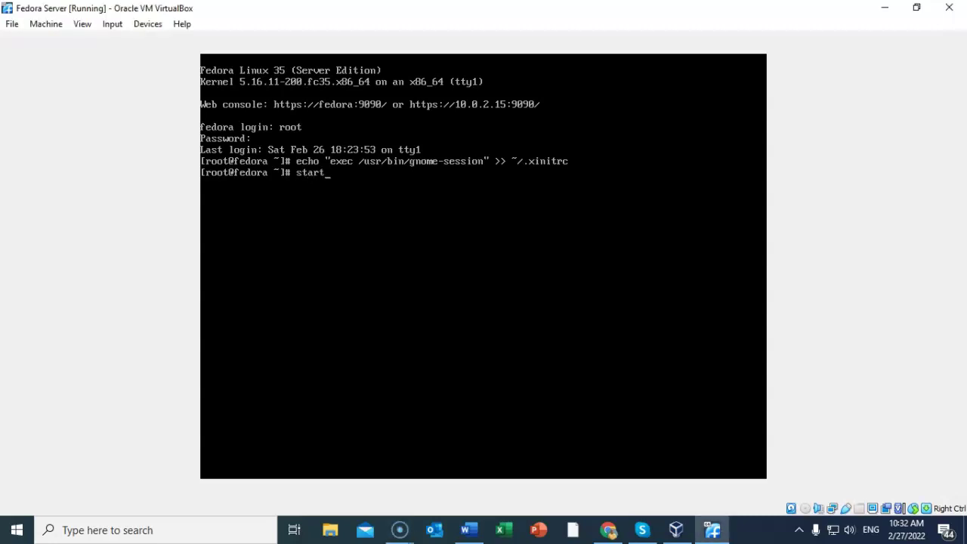
key(BackSpace)
text(x)
key(Return)
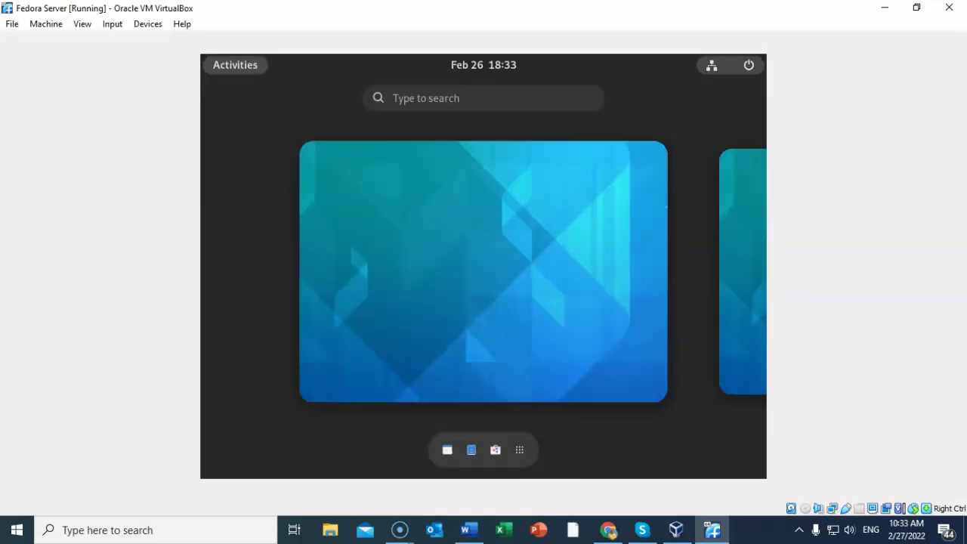
Step: Log out of the GNOME session through the system menu's Power Off / Log Out options
click(749, 65)
click(626, 247)
click(626, 291)
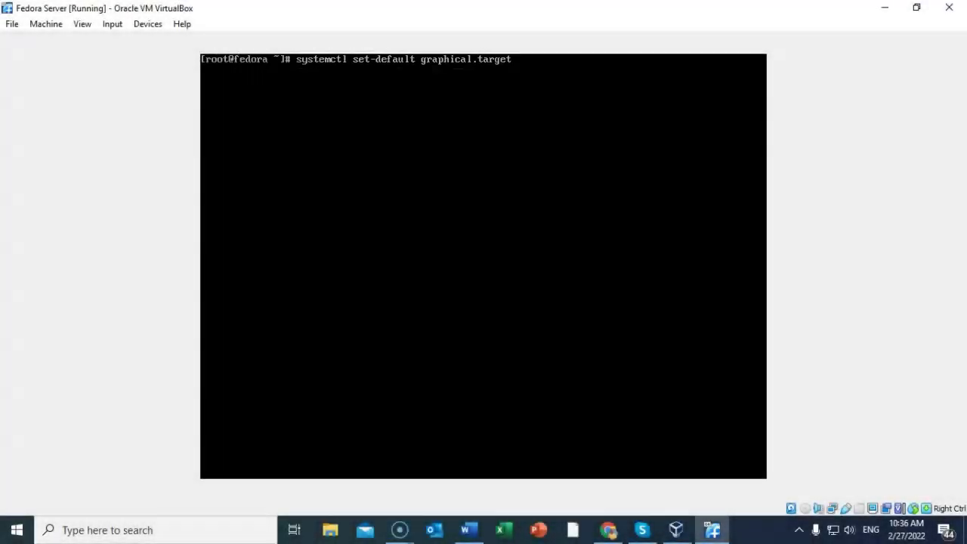
Step: Make graphical.target the default boot target and reboot the Fedora VM
key(Return)
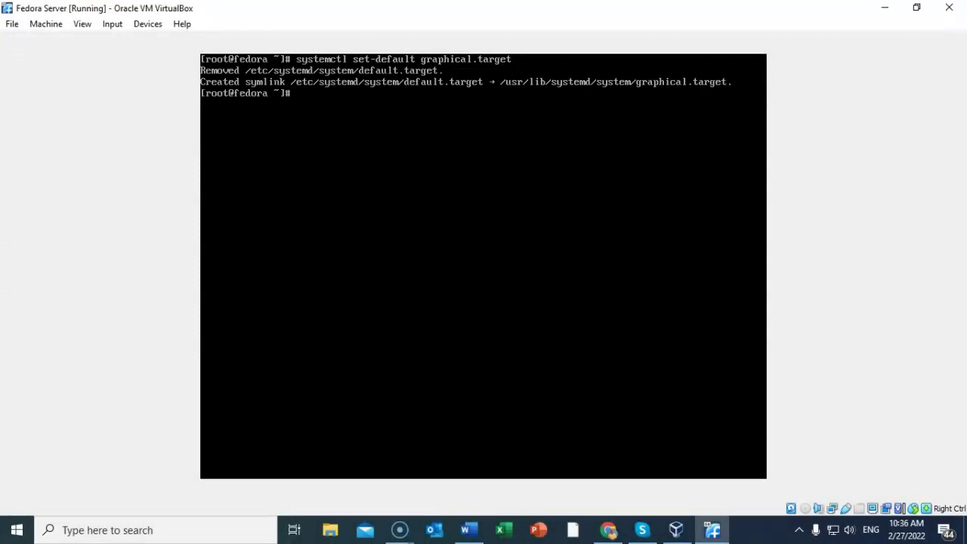
text(reboot)
key(Return)
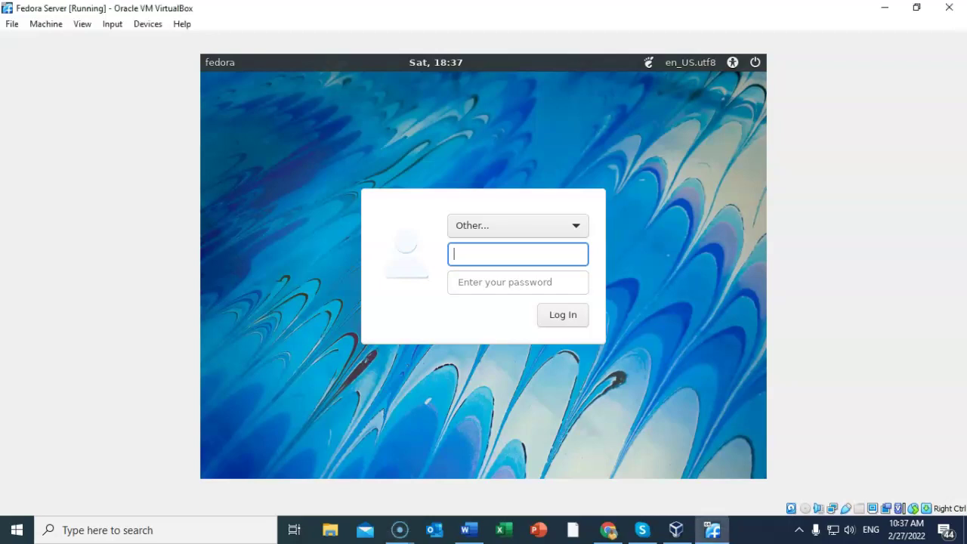
Step: Sign in at the GNOME login screen as root with the account password
text(root)
click(517, 282)
text(Password@123)
key(Return)
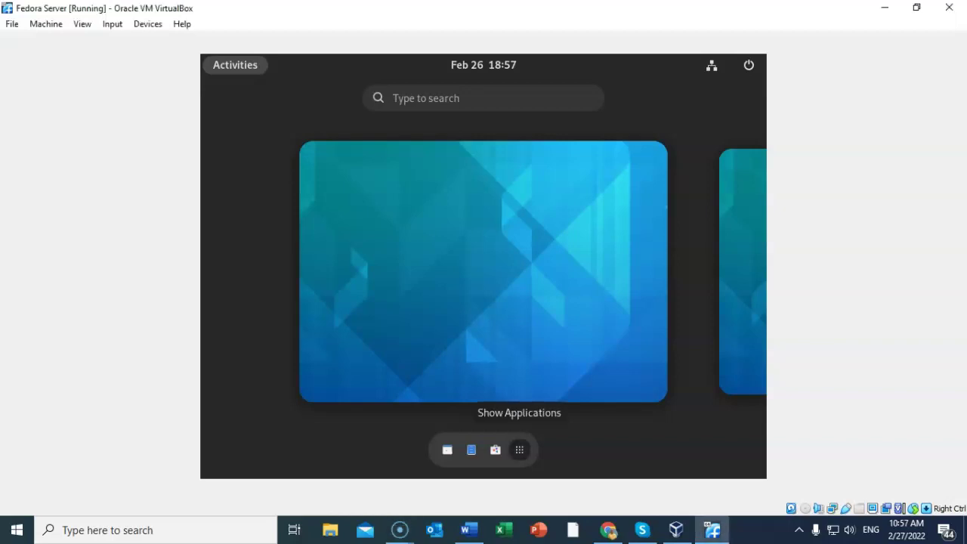
Step: Search the GNOME applications for 'te' and launch Terminal from the results
click(519, 449)
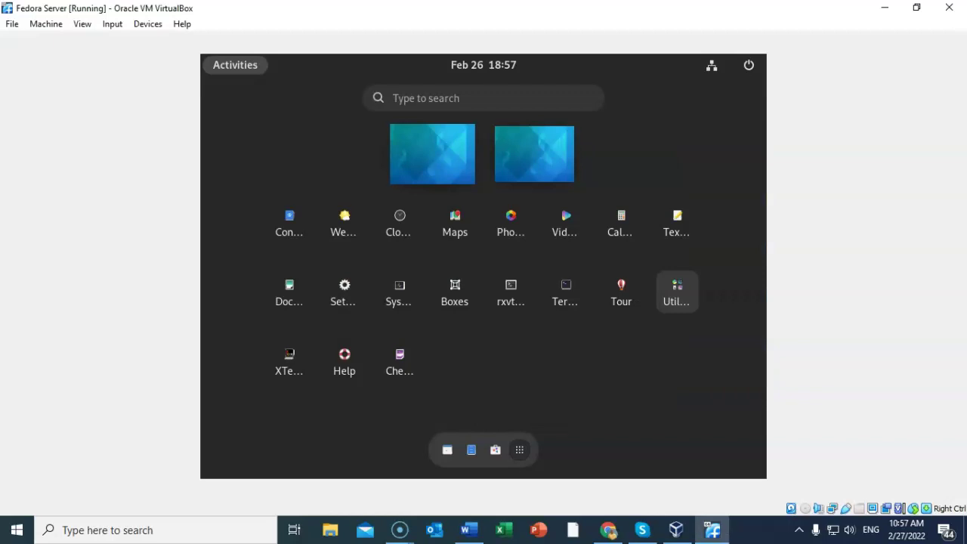
click(483, 98)
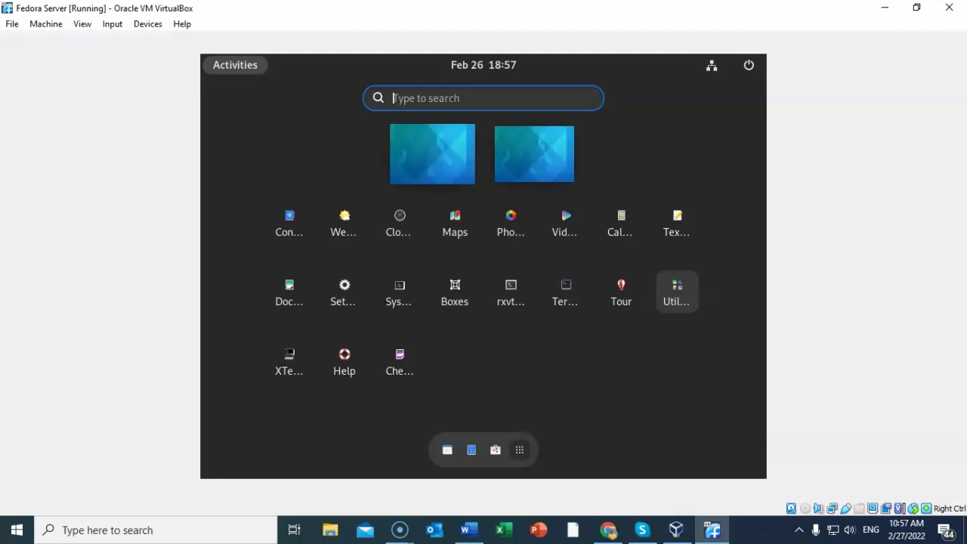
text(te)
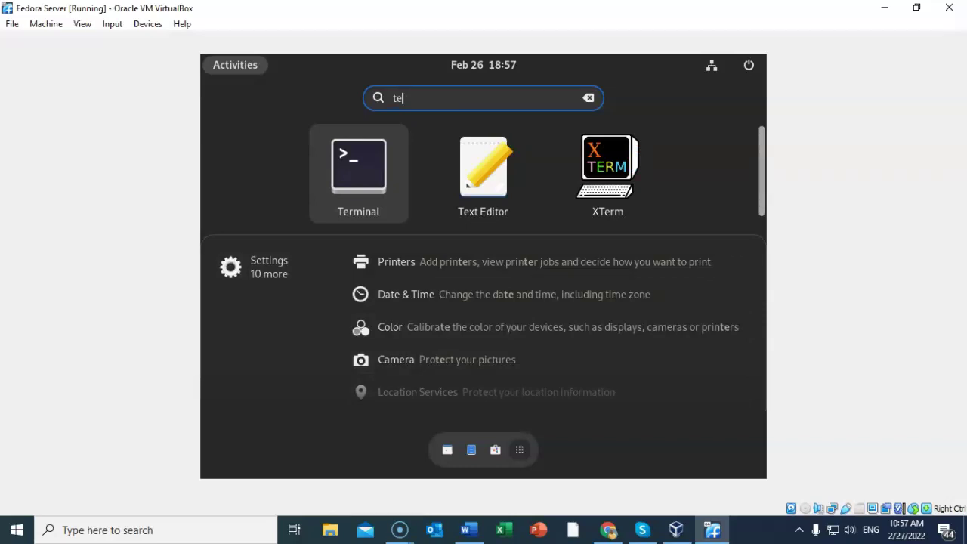
click(359, 174)
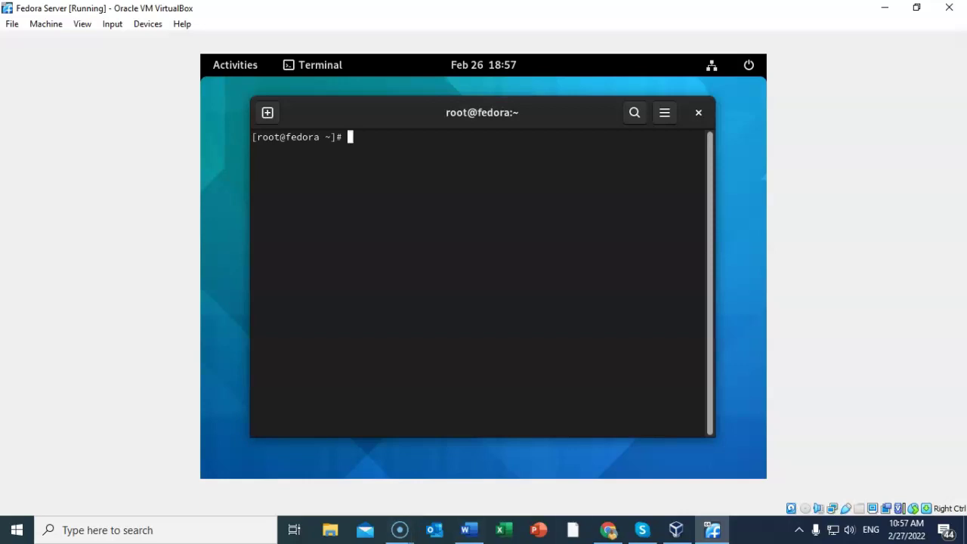
click(400, 529)
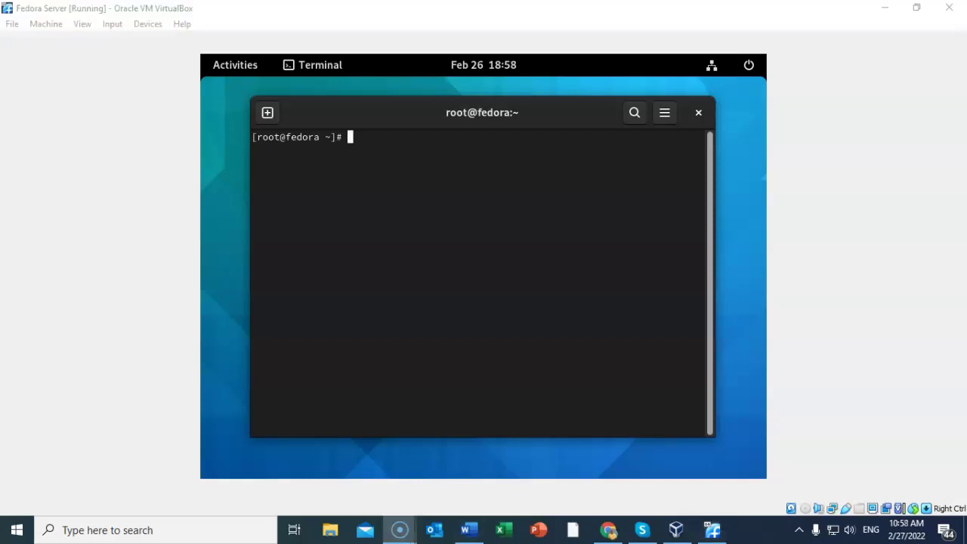